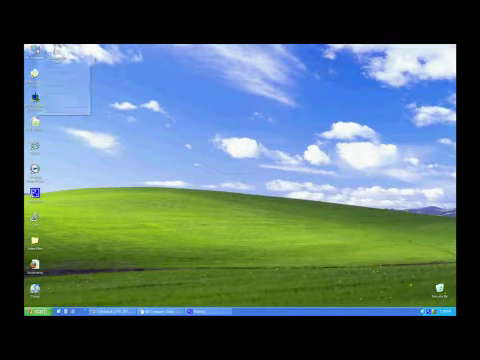
- Open System Properties from the My Computer desktop icon's context menu
right_click(36, 52)
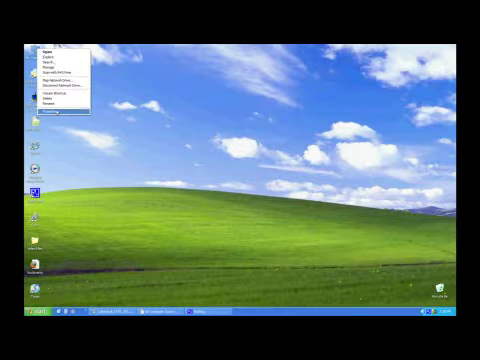
click(48, 111)
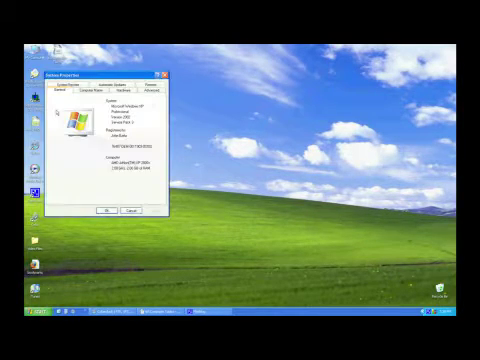